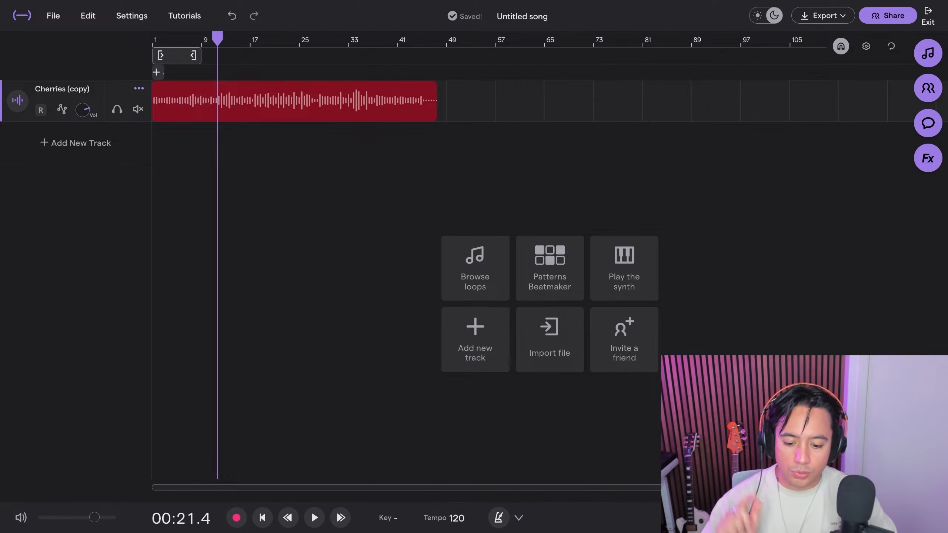
click(444, 518)
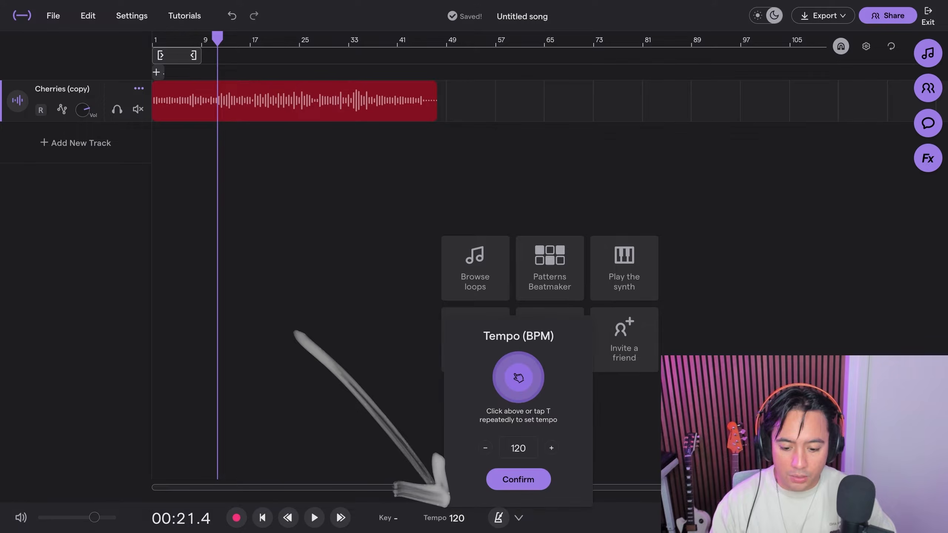
key(Escape)
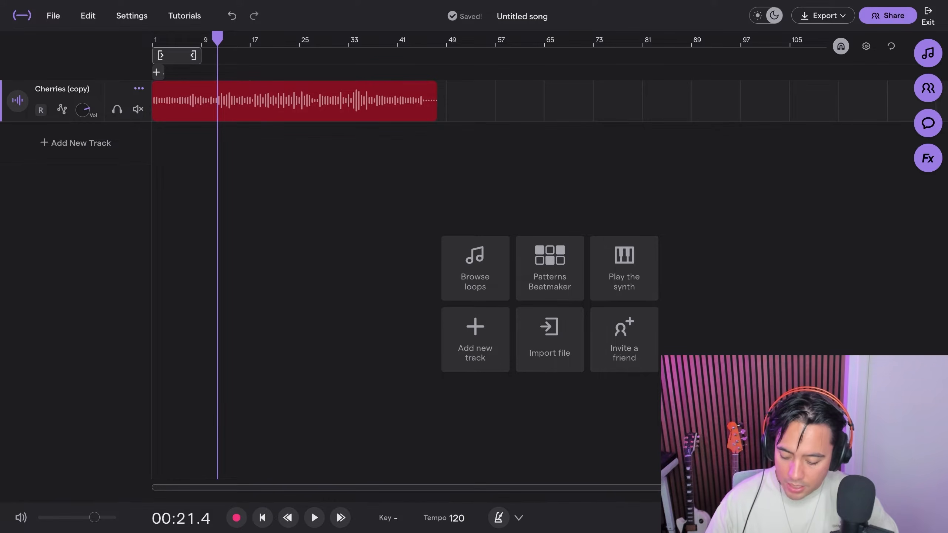
- Time-stretch the Cherries (copy) clip so it ends at bar 57, and play a passage from bar 17
mouse_move(429, 114)
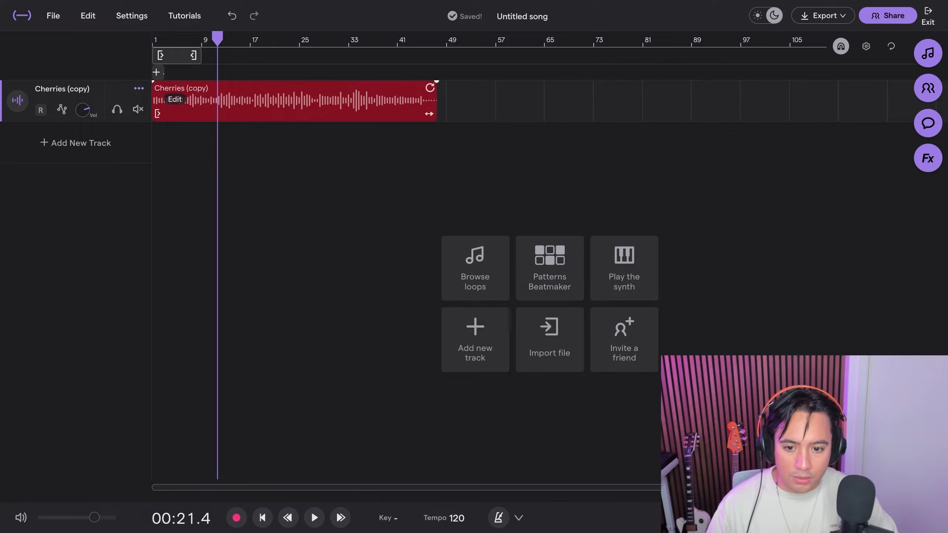
drag(430, 114, 488, 114)
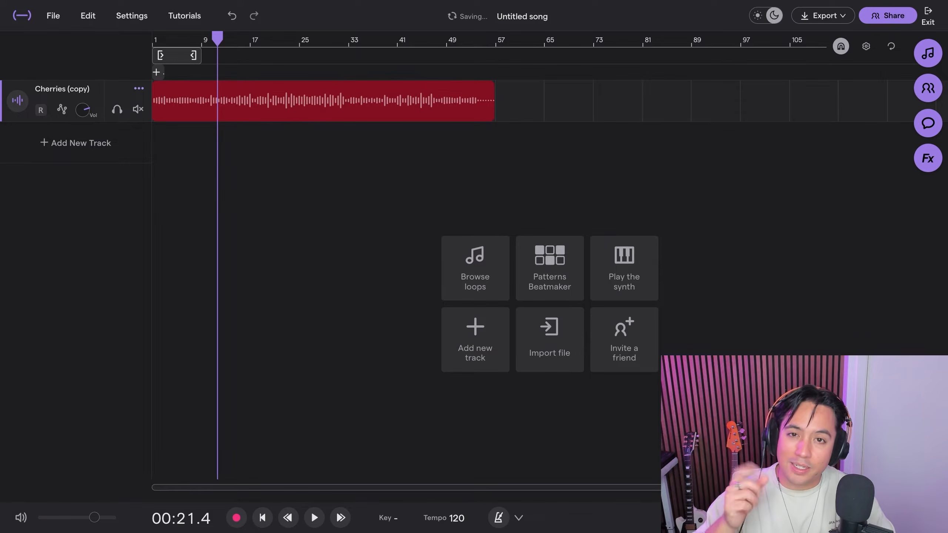
click(252, 39)
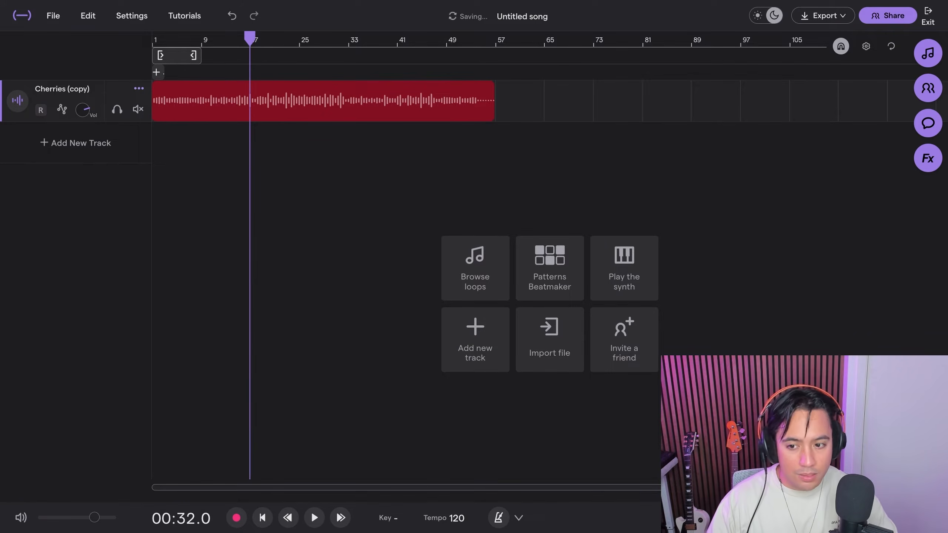
key(space)
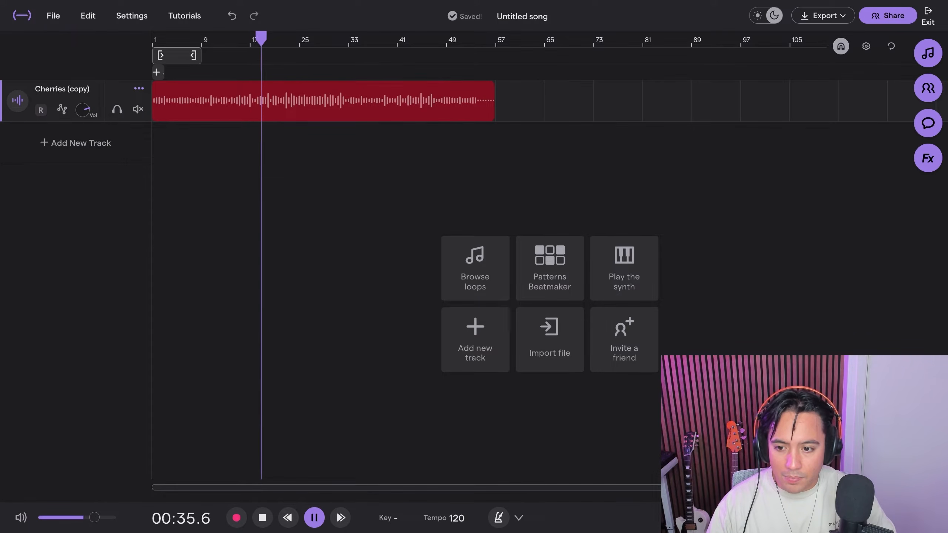
key(space)
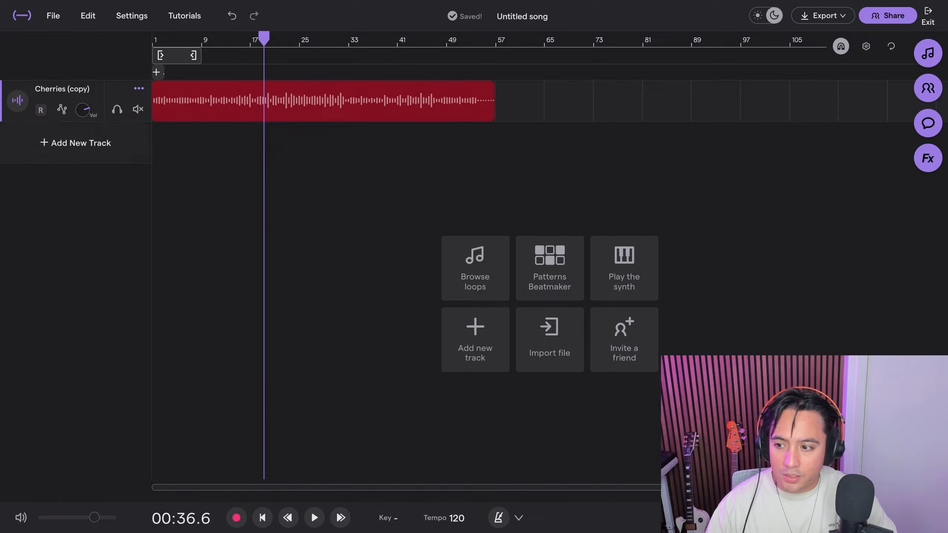
- Add the Clipper and Reverb effects to the Cherries (copy) track, with Reverb placed ahead of Clipper in the chain
click(928, 158)
click(189, 392)
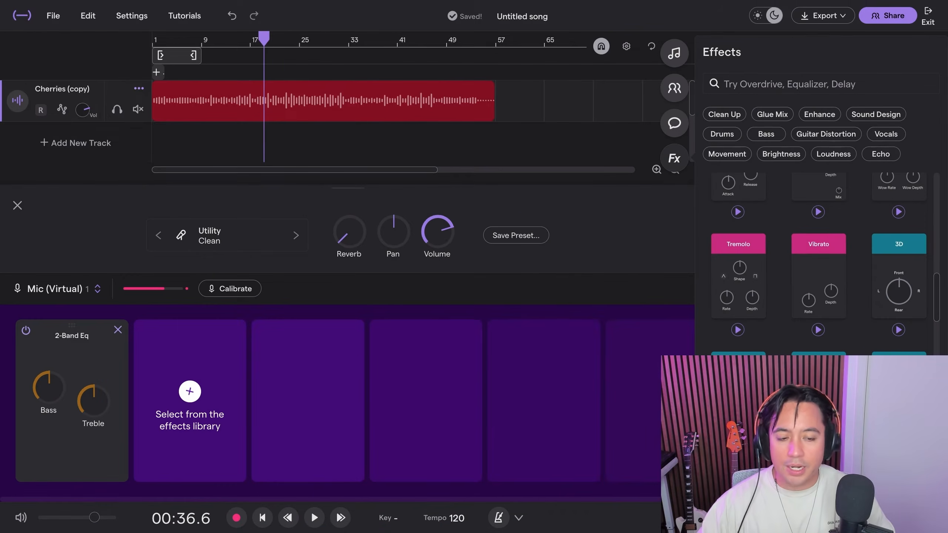
scroll(817, 262, up, 5)
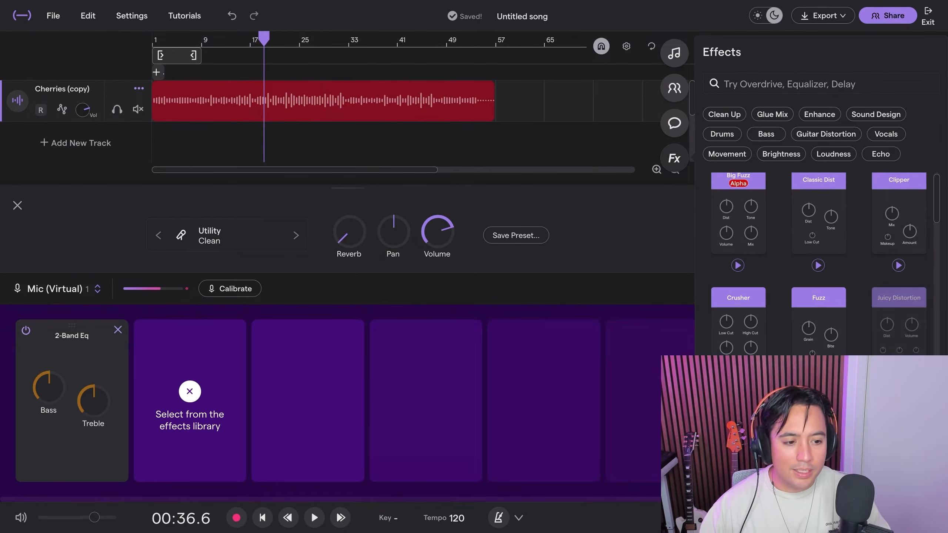
click(899, 190)
scroll(817, 262, down, 5)
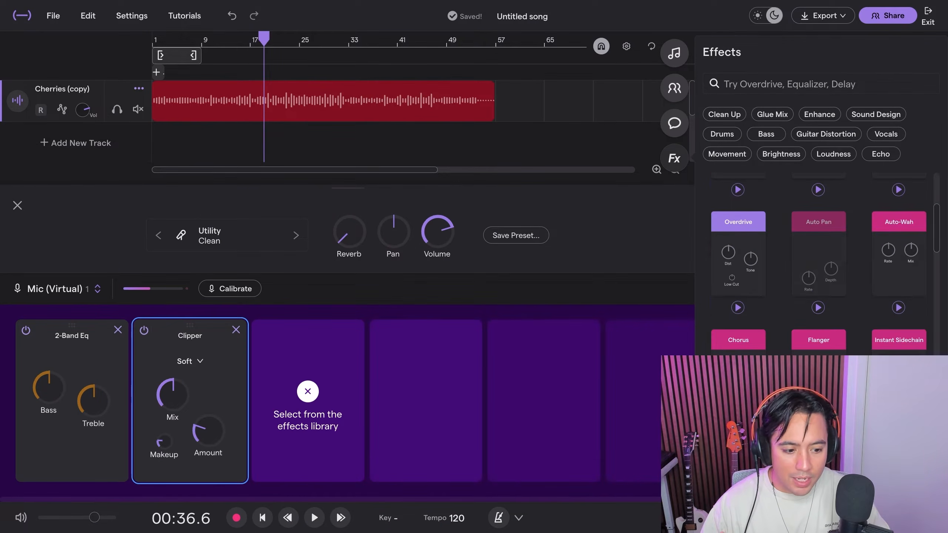
click(899, 322)
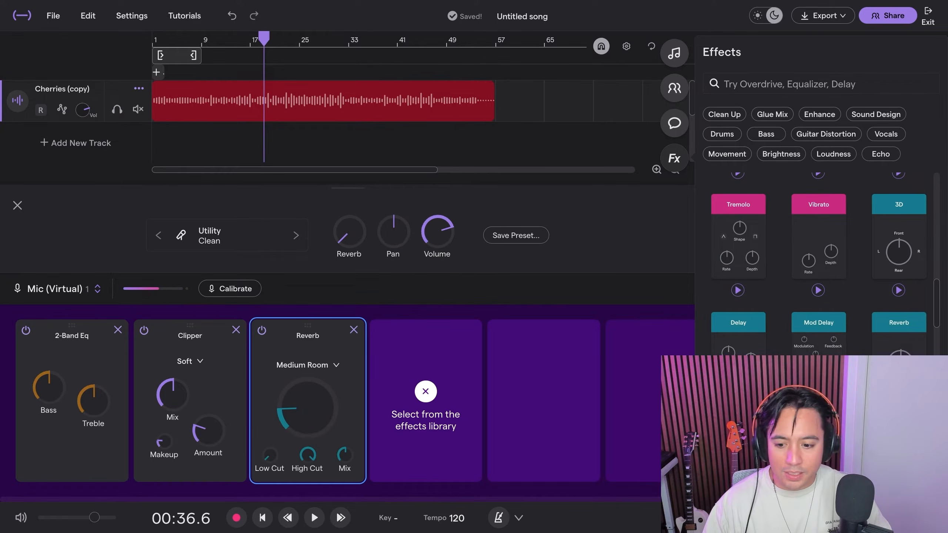
drag(308, 324, 190, 325)
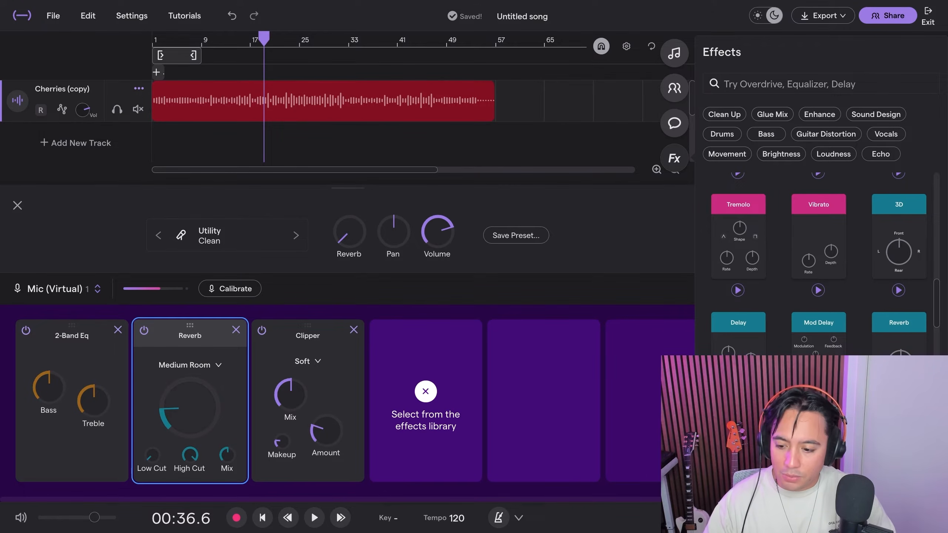
- Change the Reverb type to Church and turn its Mix down to minimum
click(188, 365)
click(186, 260)
drag(227, 455, 227, 471)
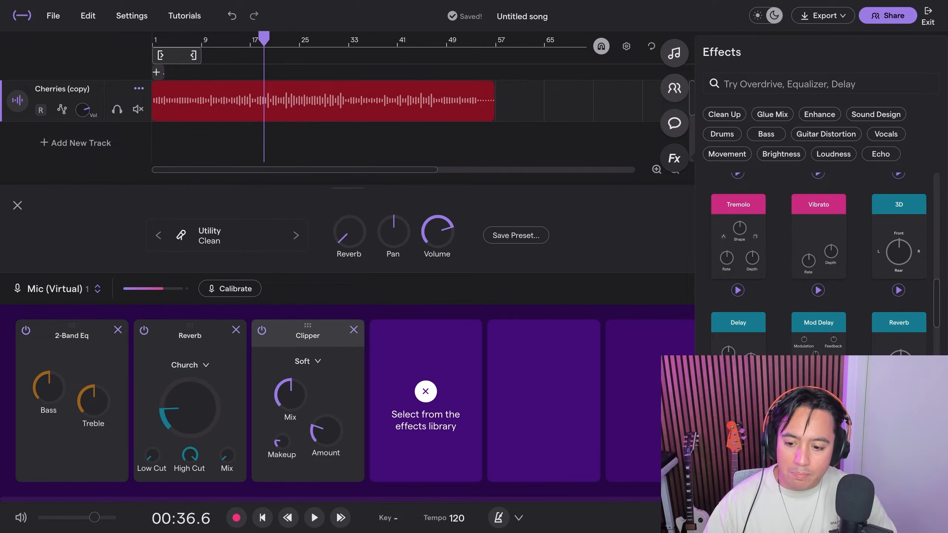
- Bypass the Clipper and raise the Reverb's Mix slightly above minimum while auditioning the track
click(262, 330)
key(space)
drag(227, 455, 227, 451)
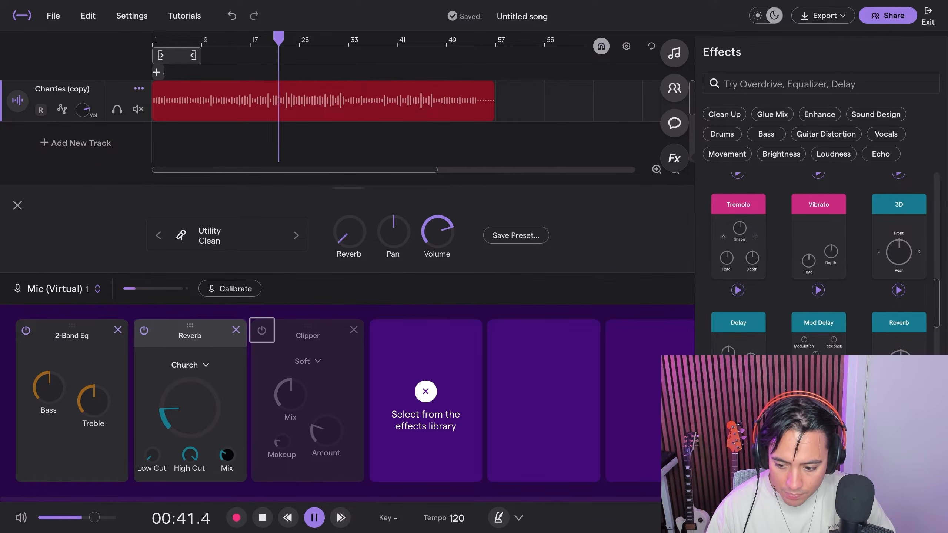
key(space)
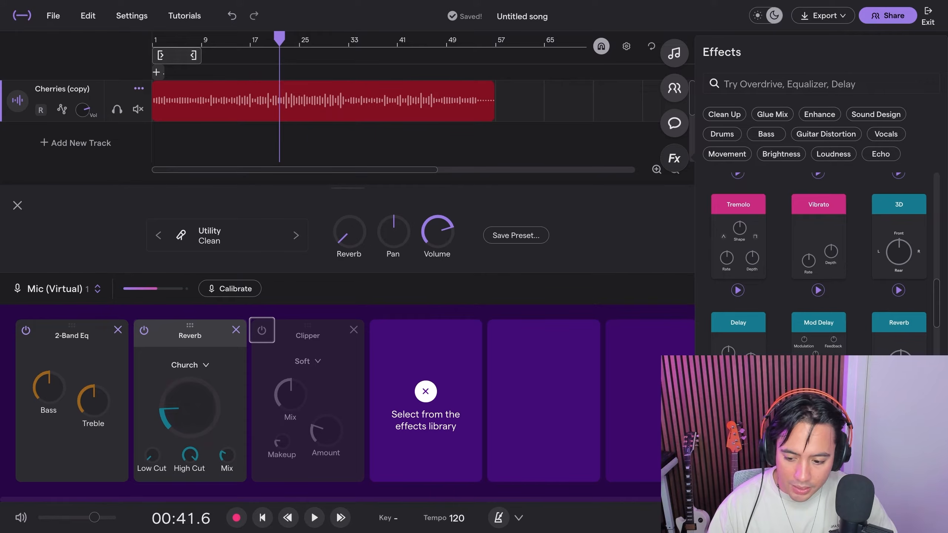
key(space)
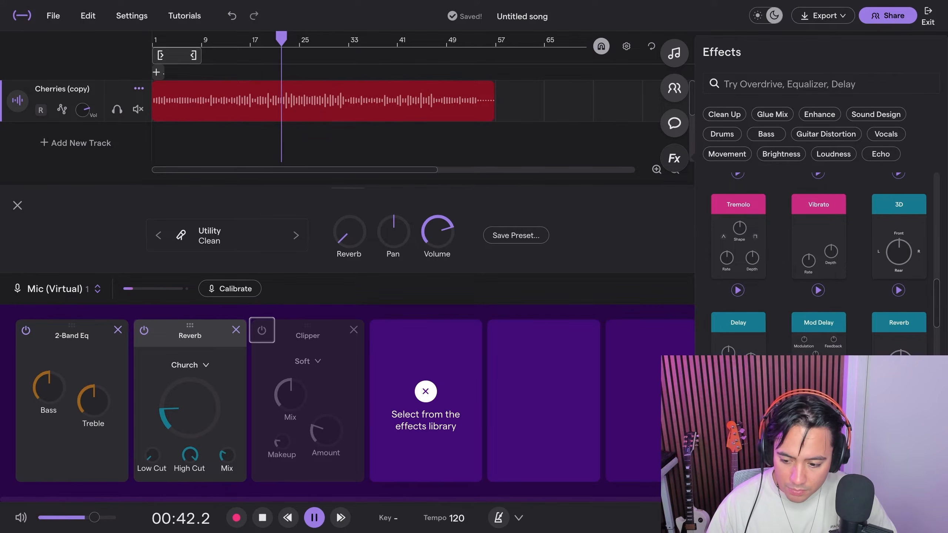
key(space)
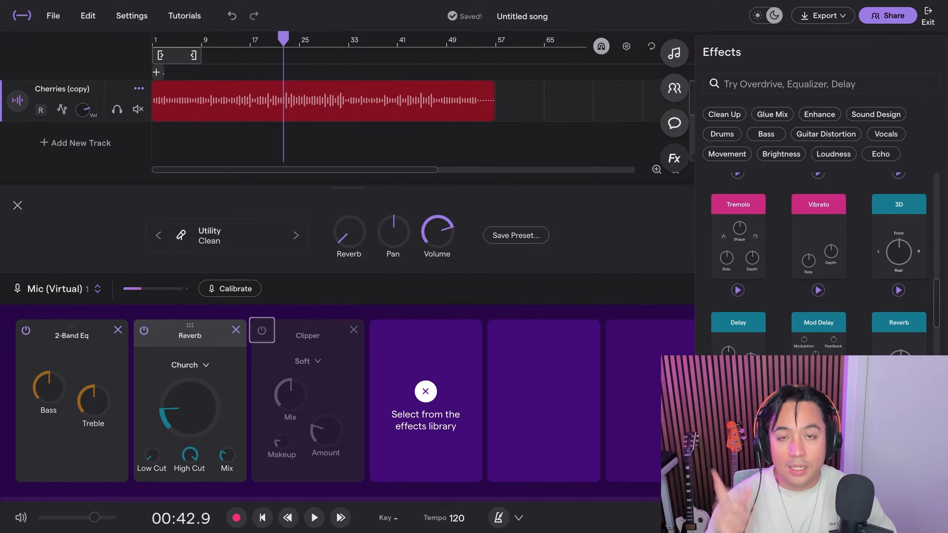
- Re-enable the Clipper and lower its Mix and Amount to roughly the nine o'clock position
click(262, 330)
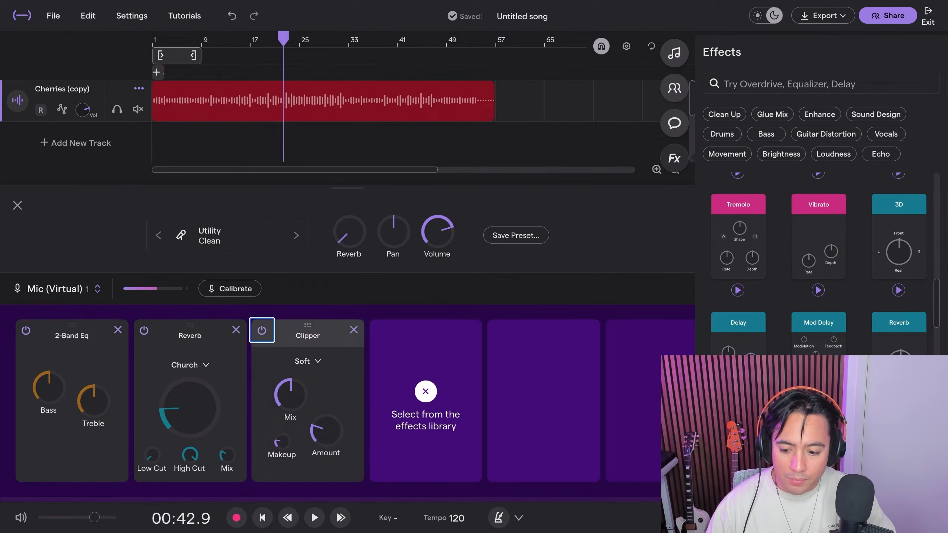
drag(291, 394, 290, 411)
click(326, 431)
click(326, 431)
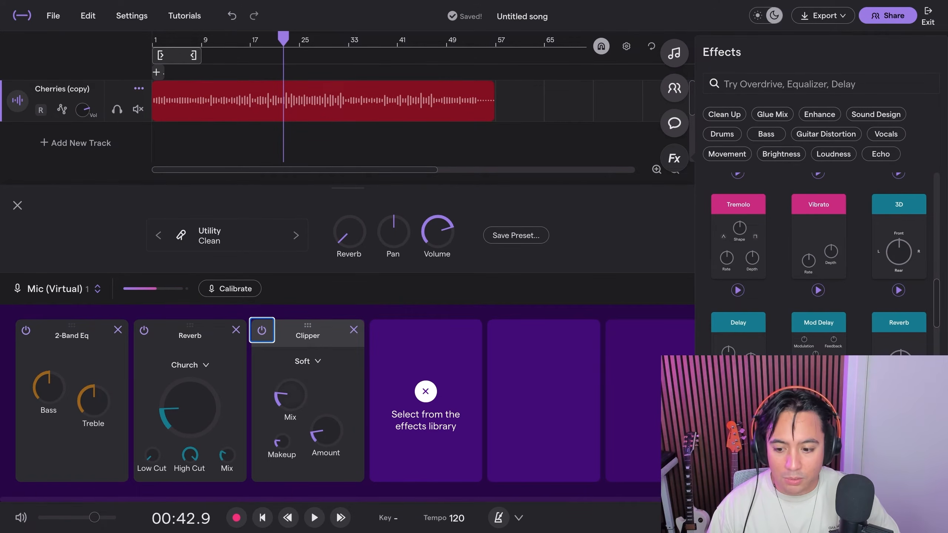
- Play the track and compare it with the Clipper and Reverb bypassed, then leave both effects enabled
key(space)
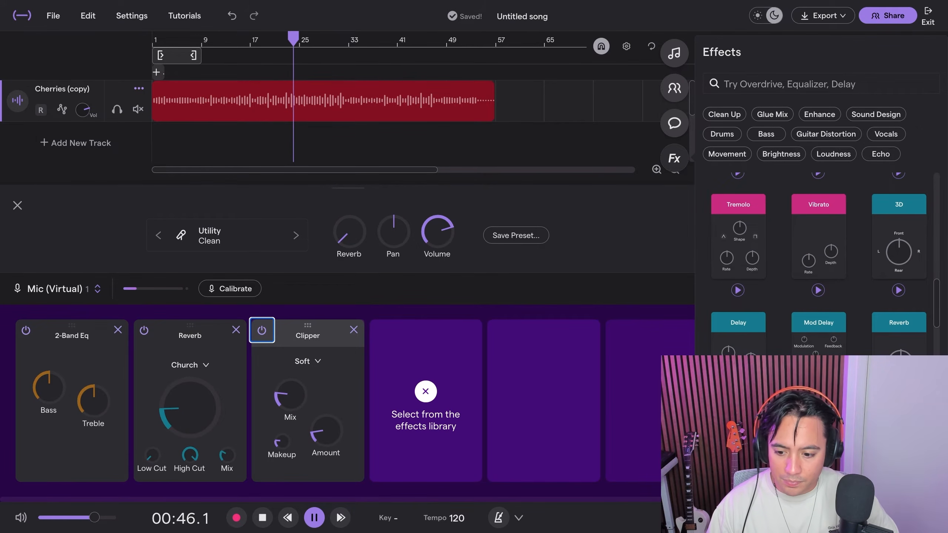
click(262, 330)
click(144, 330)
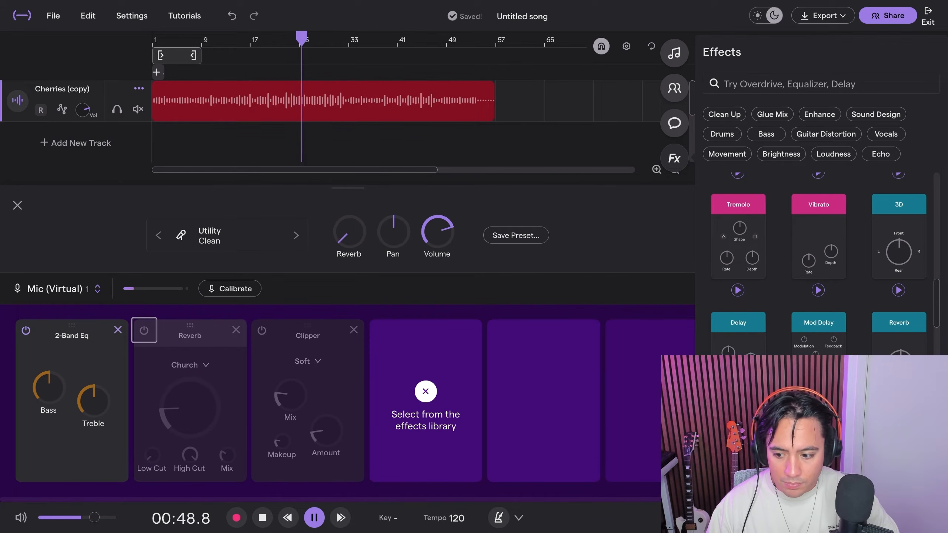
key(space)
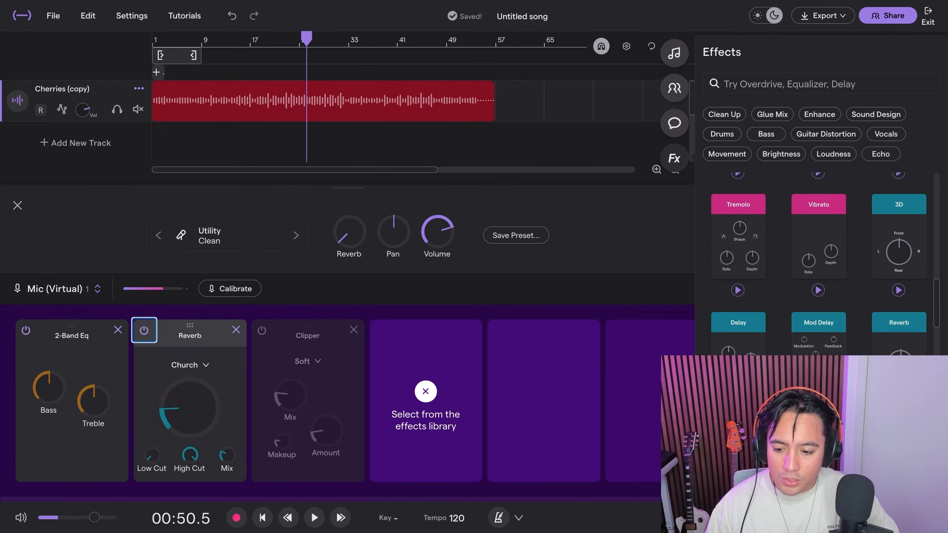
click(262, 331)
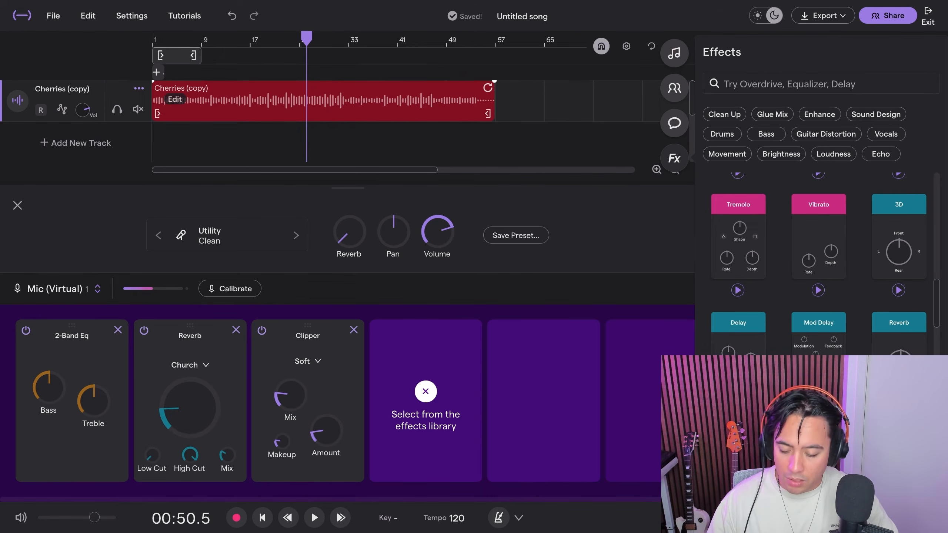
- Shorten the Cherries (copy) clip by time-stretching its end to bar 33, and audition it from the beginning
drag(488, 114, 341, 114)
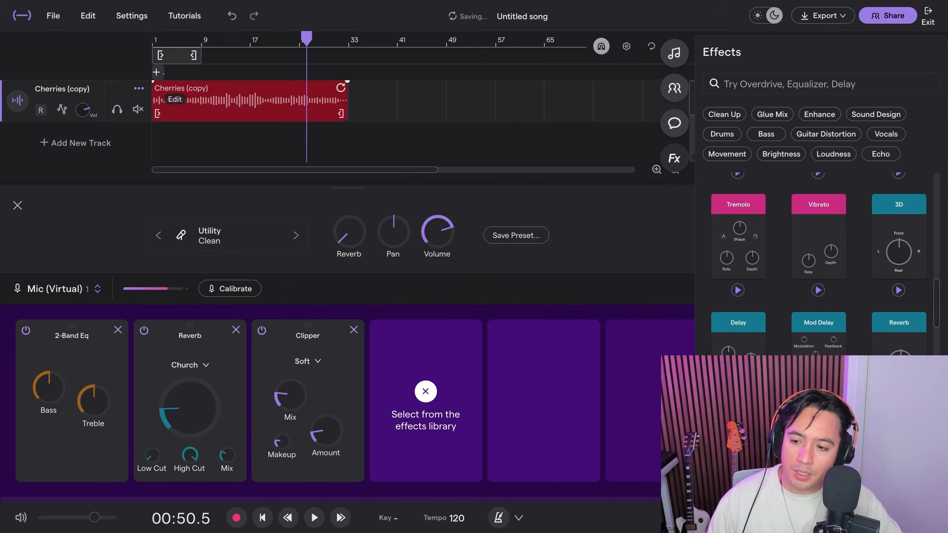
key(Return)
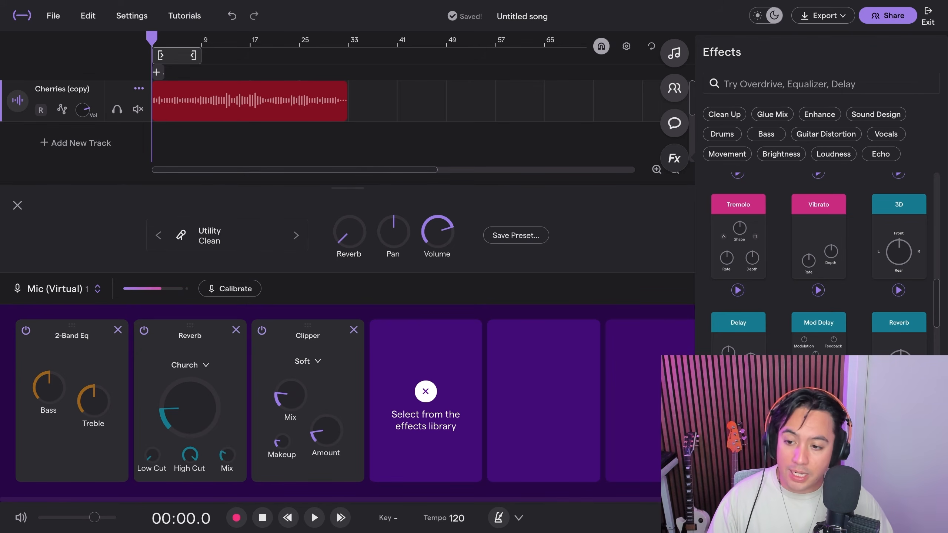
key(space)
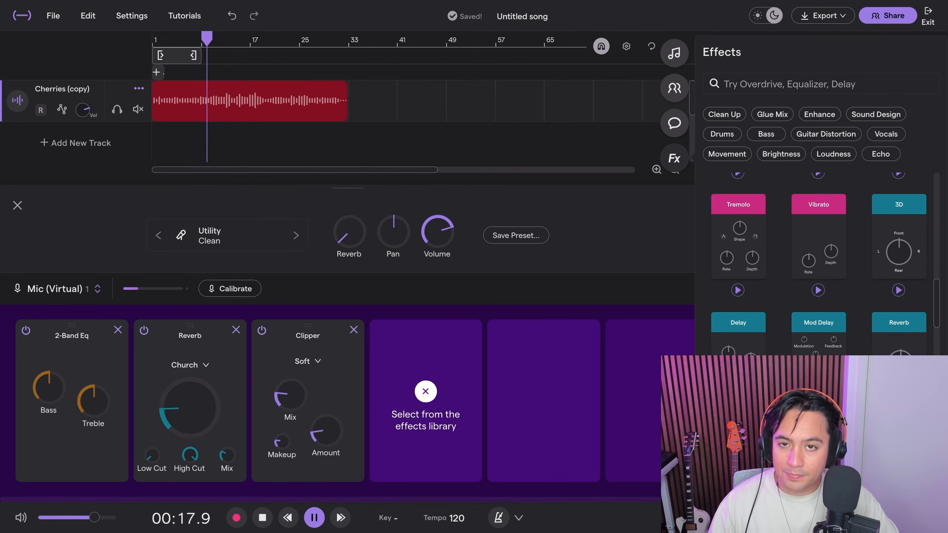
key(space)
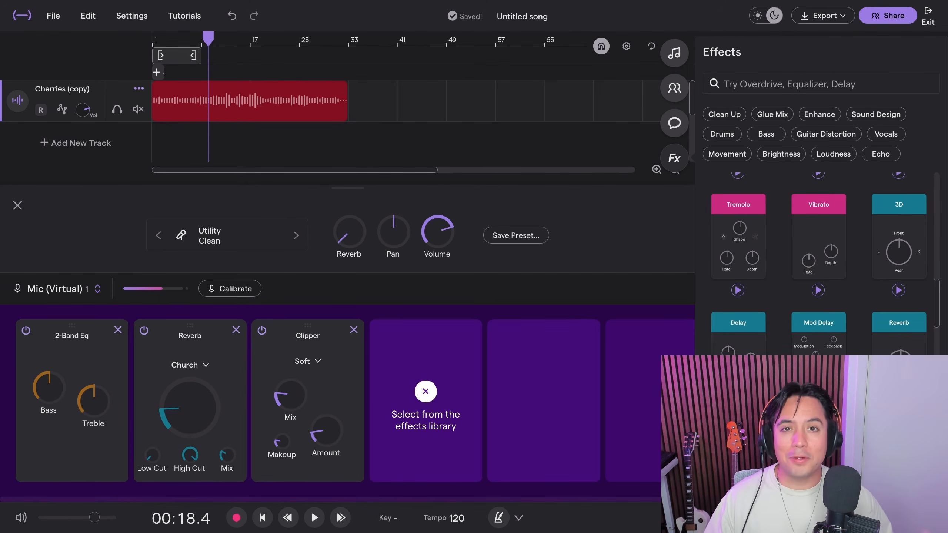